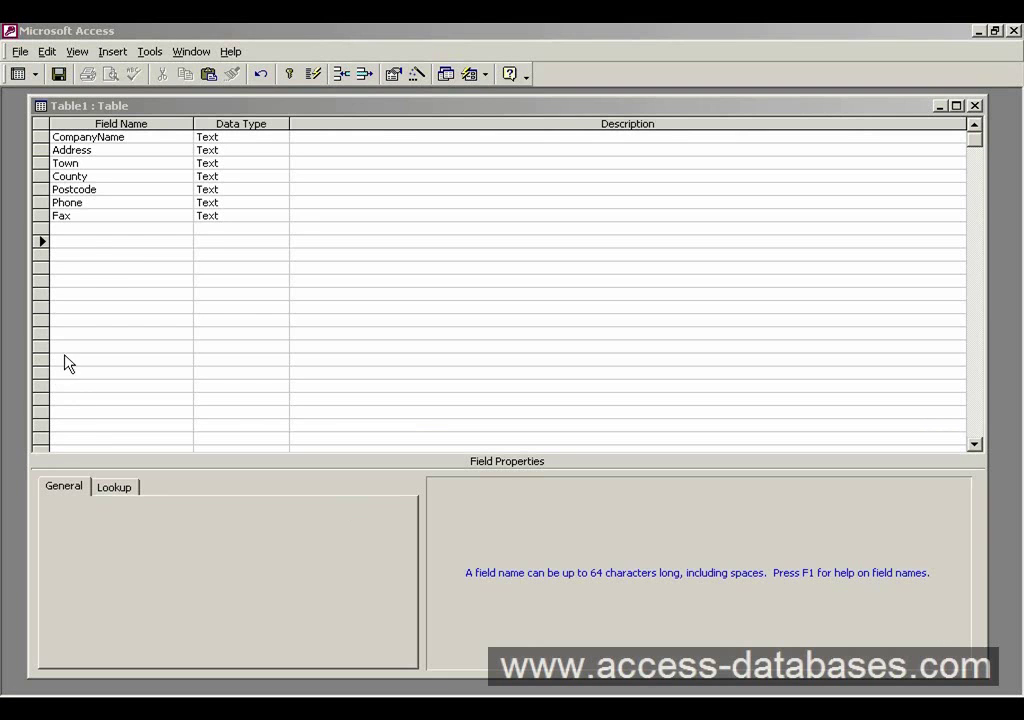
# Step: Inspect the empty rows below Fax and highlight 'Name' in the CompanyName field
pyautogui.click(80, 241)
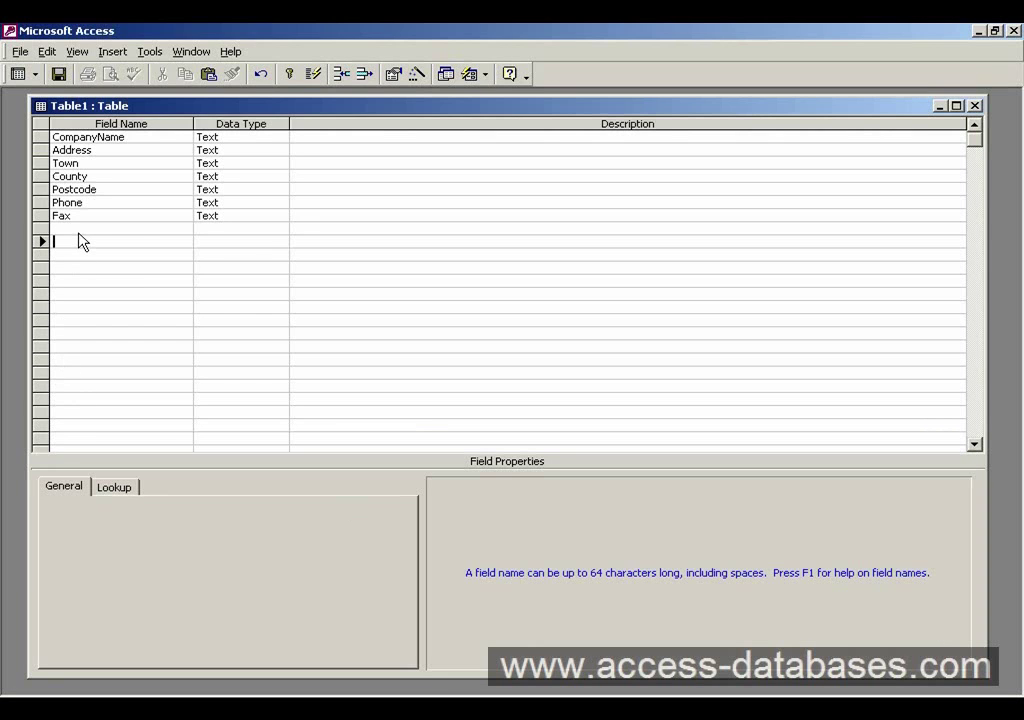
pyautogui.click(78, 231)
pyautogui.click(79, 246)
pyautogui.click(110, 135)
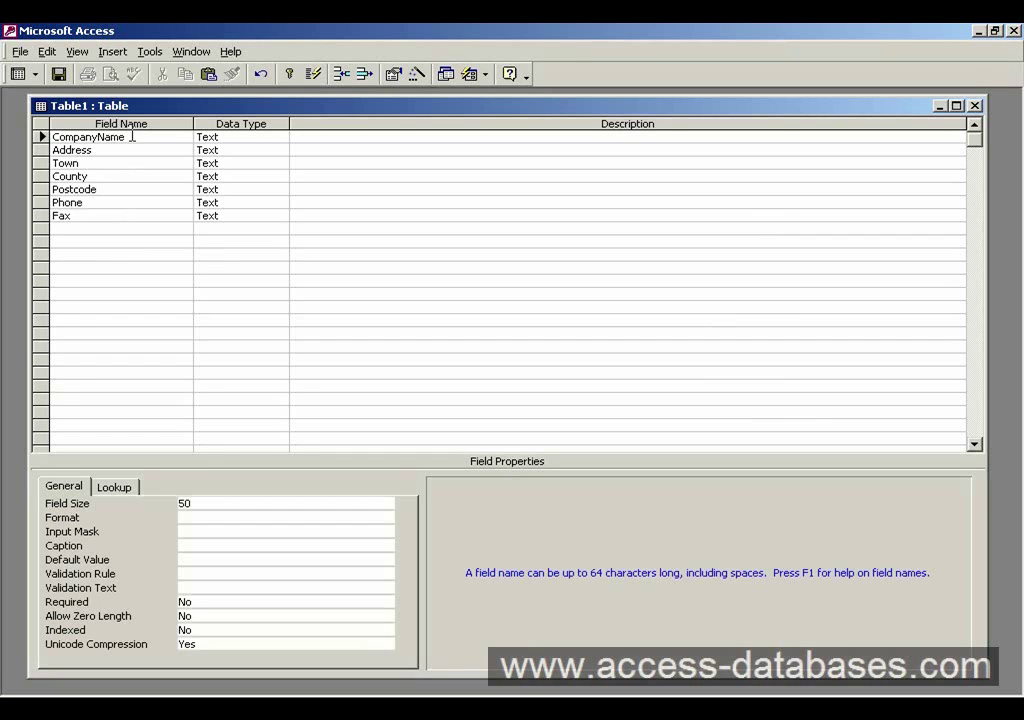
pyautogui.moveTo(126, 136); pyautogui.dragTo(51, 136)
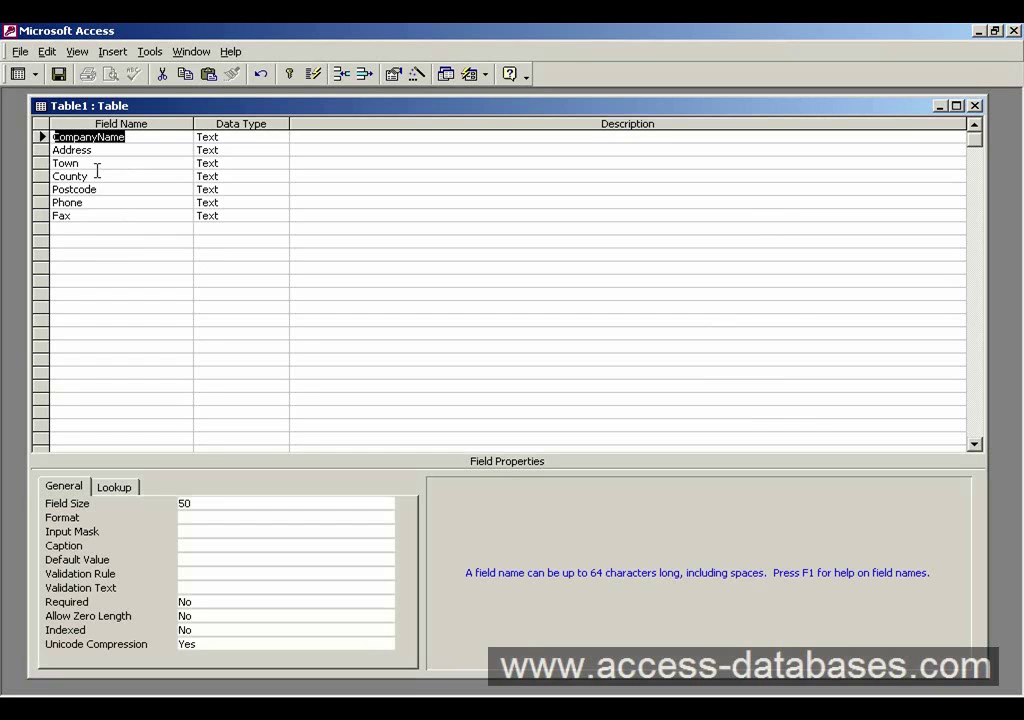
# Step: Add a CustomerID field below Fax with the AutoNumber data type
pyautogui.click(97, 229)
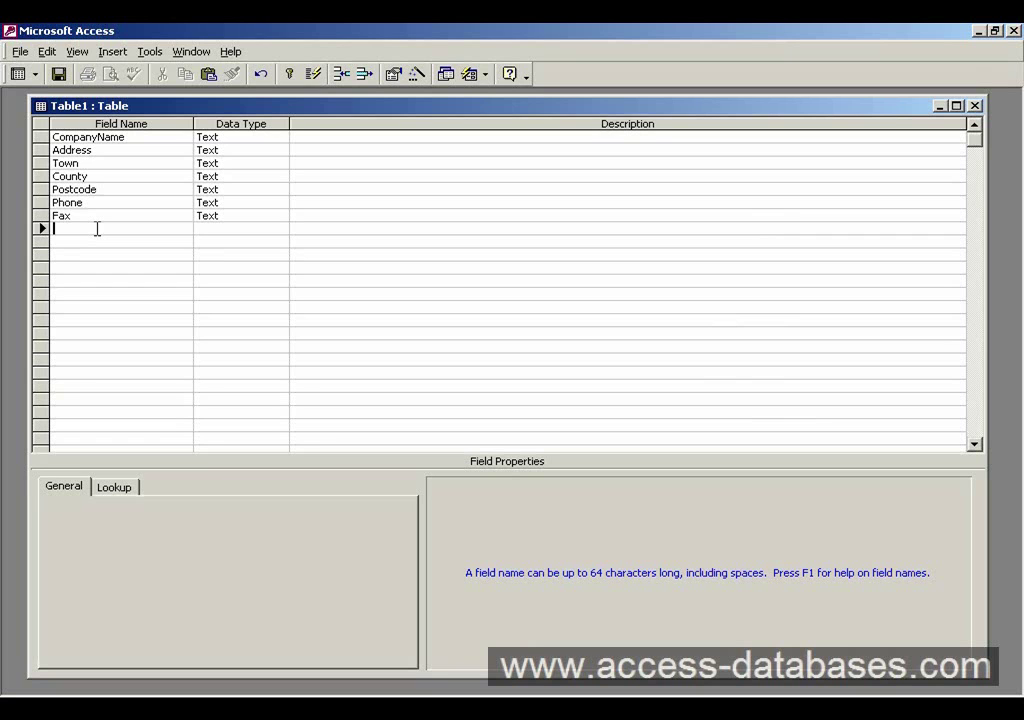
pyautogui.write('CustomerID')
pyautogui.click(211, 228)
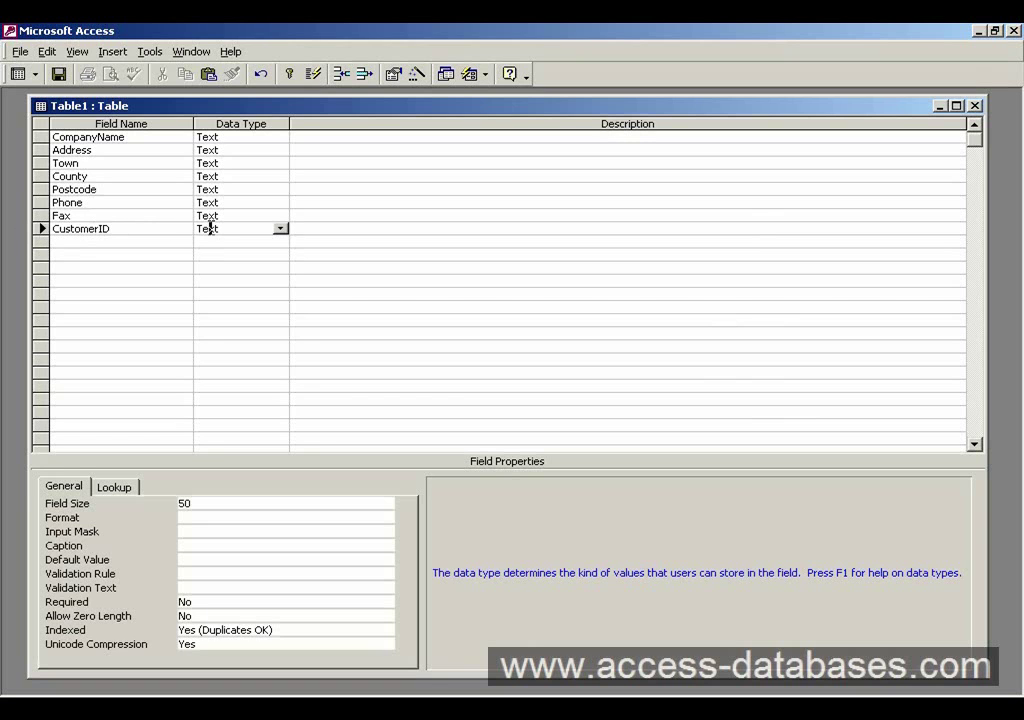
pyautogui.click(283, 230)
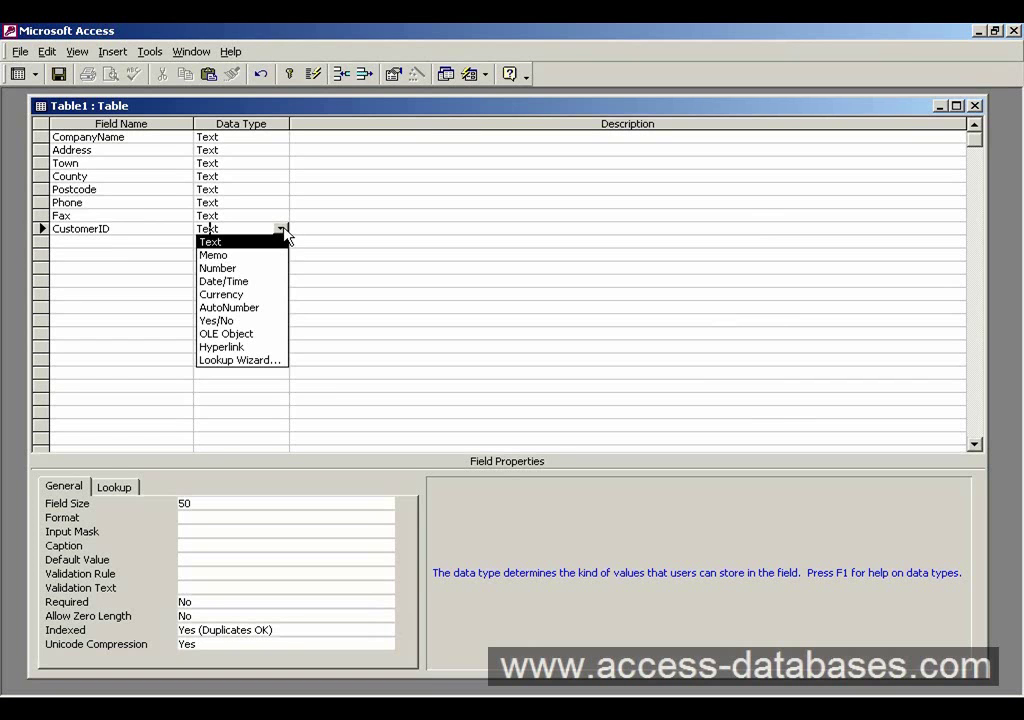
pyautogui.click(263, 309)
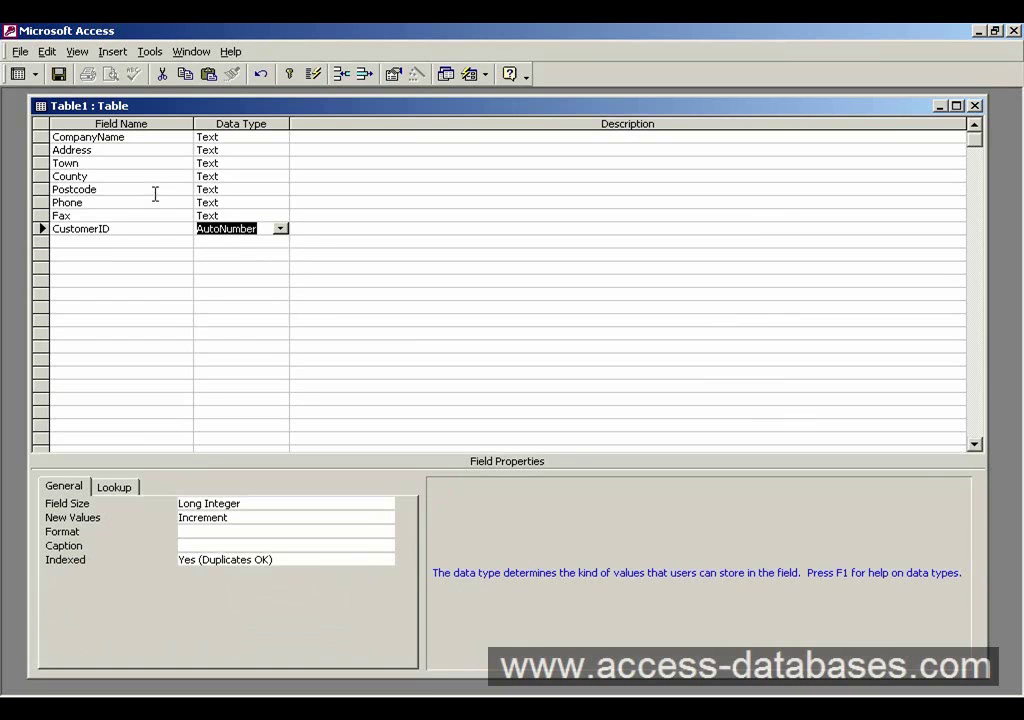
pyautogui.click(153, 230)
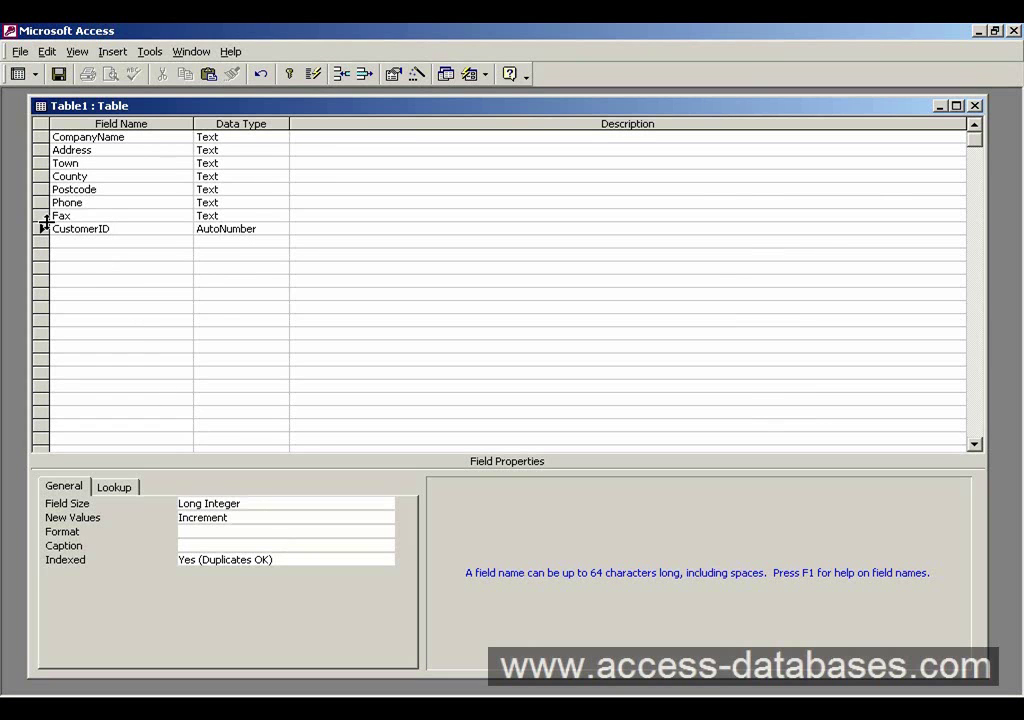
# Step: Drag the CustomerID row up so it becomes the first field, above CompanyName
pyautogui.click(42, 229)
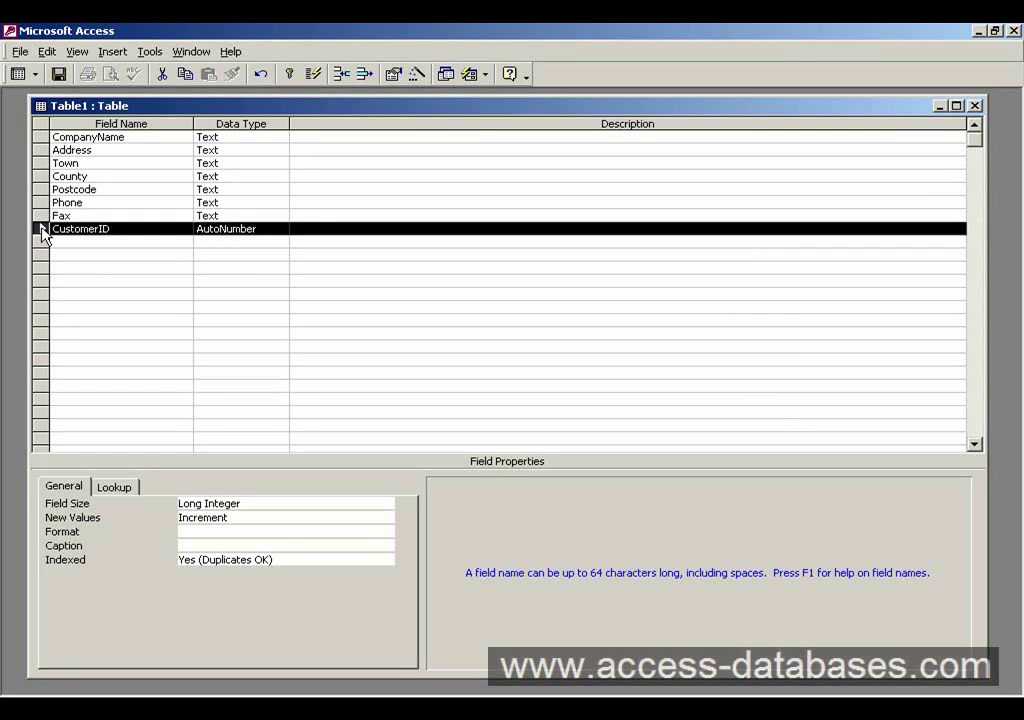
pyautogui.moveTo(43, 233); pyautogui.dragTo(44, 236)
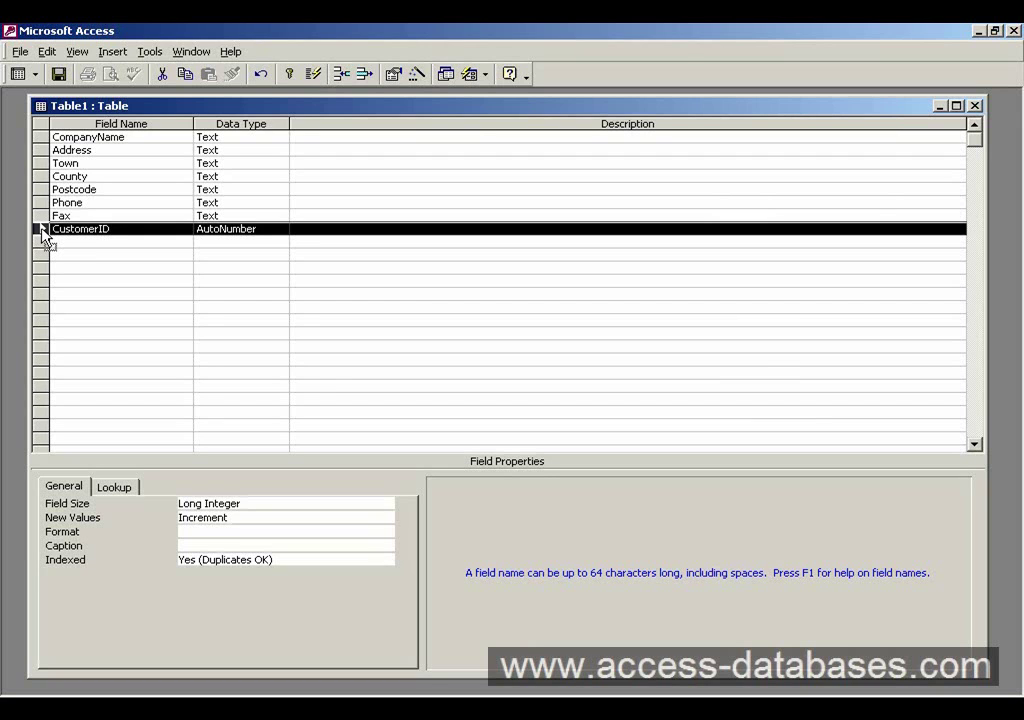
pyautogui.moveTo(44, 233); pyautogui.dragTo(44, 142)
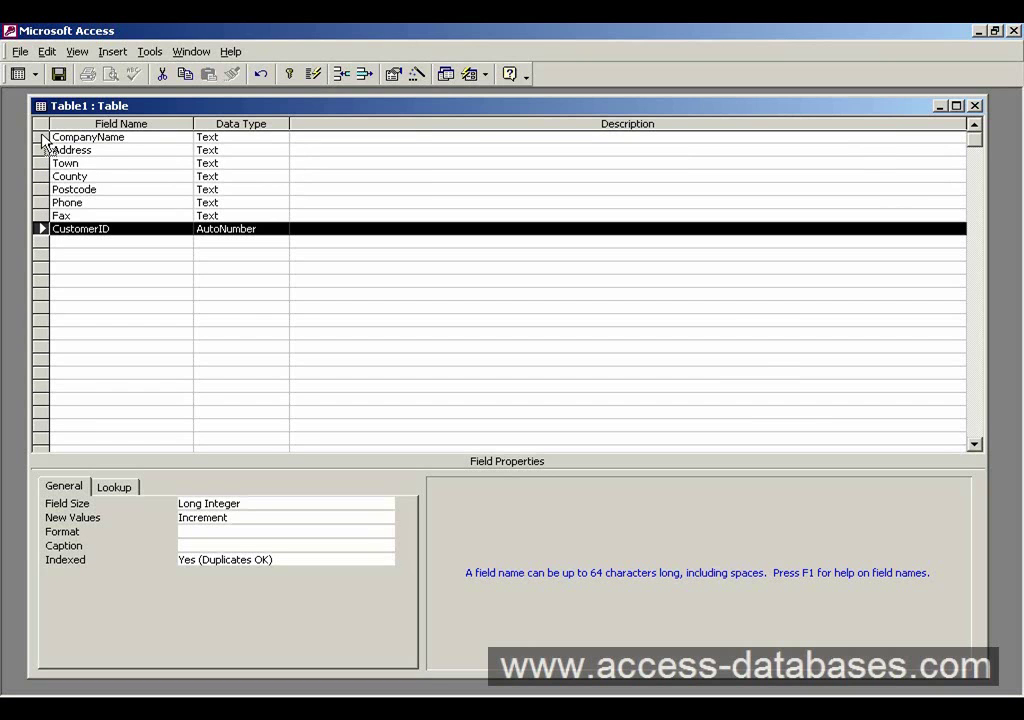
pyautogui.moveTo(44, 142); pyautogui.dragTo(43, 140)
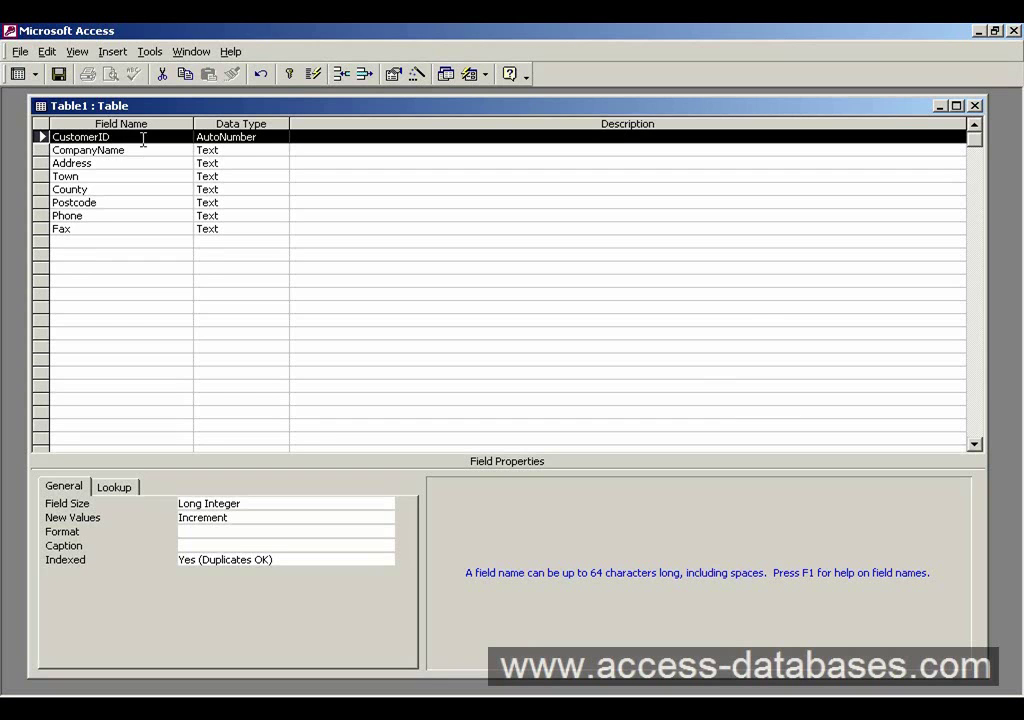
# Step: Make CustomerID the primary key and confirm Indexed reads Yes (No Duplicates)
pyautogui.click(290, 76)
pyautogui.moveTo(40, 139); pyautogui.dragTo(41, 142)
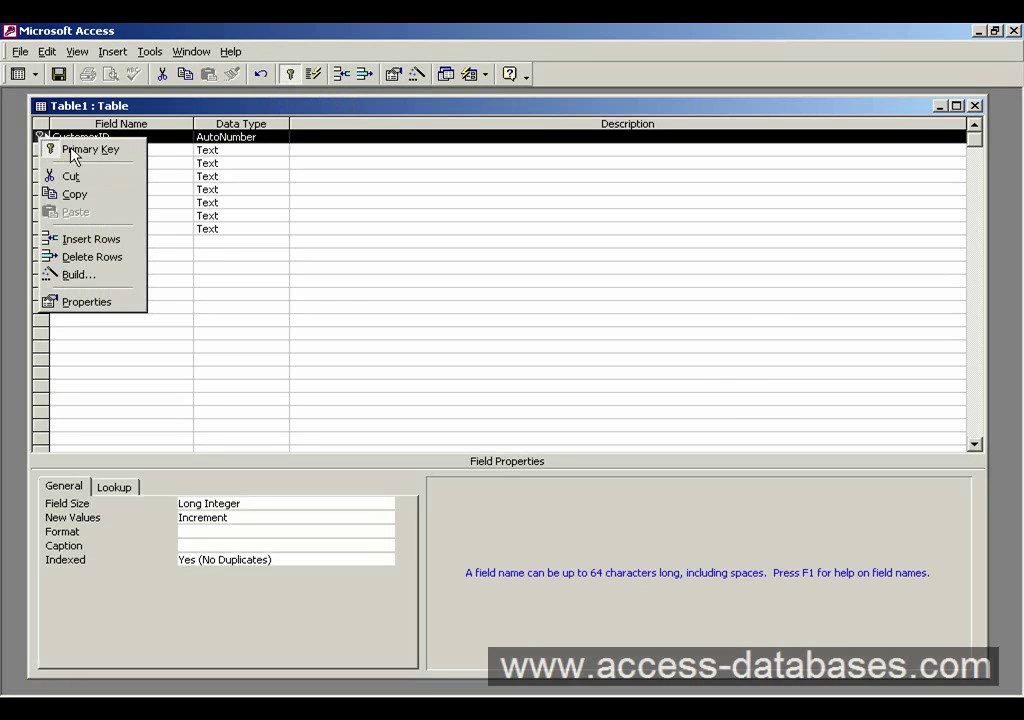
pyautogui.click(371, 149)
pyautogui.click(146, 137)
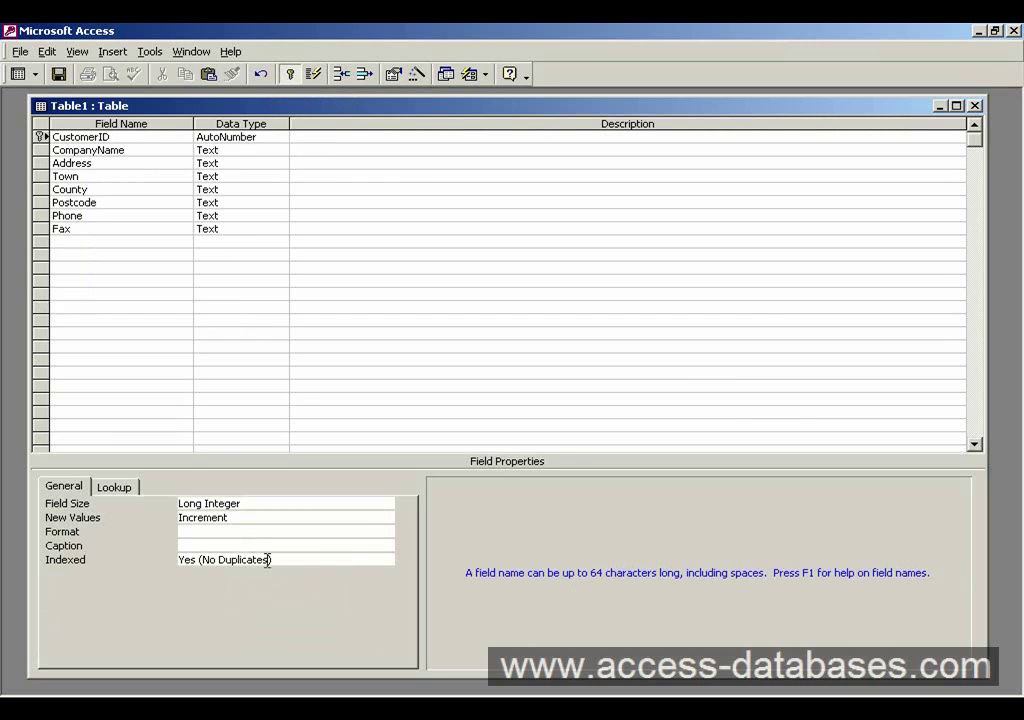
pyautogui.moveTo(293, 560); pyautogui.dragTo(173, 564)
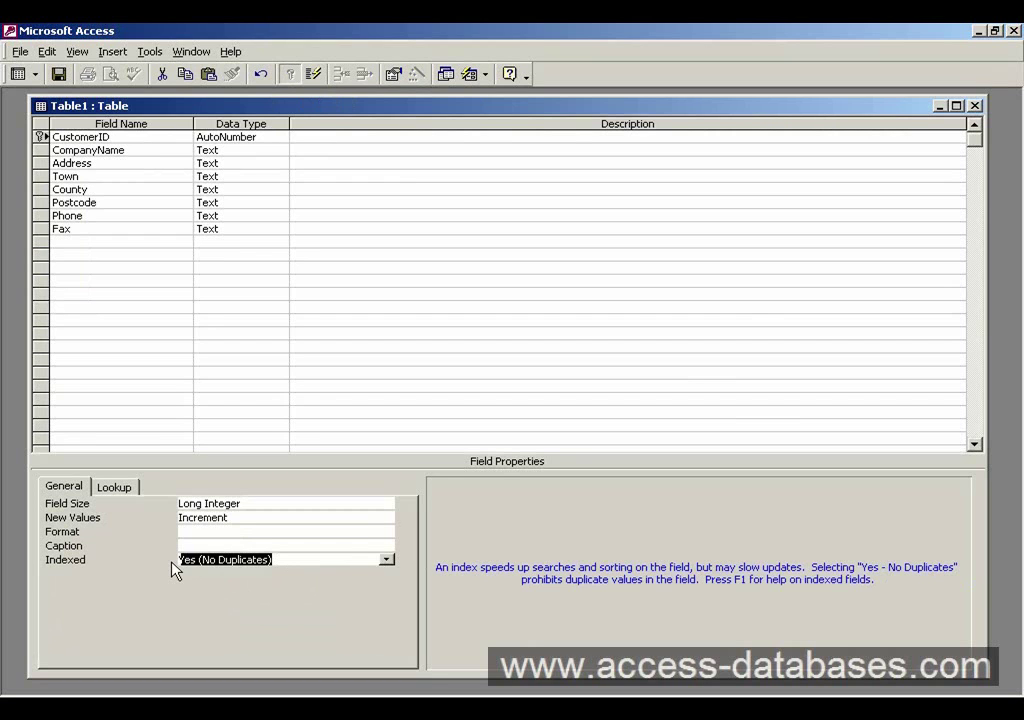
pyautogui.click(296, 561)
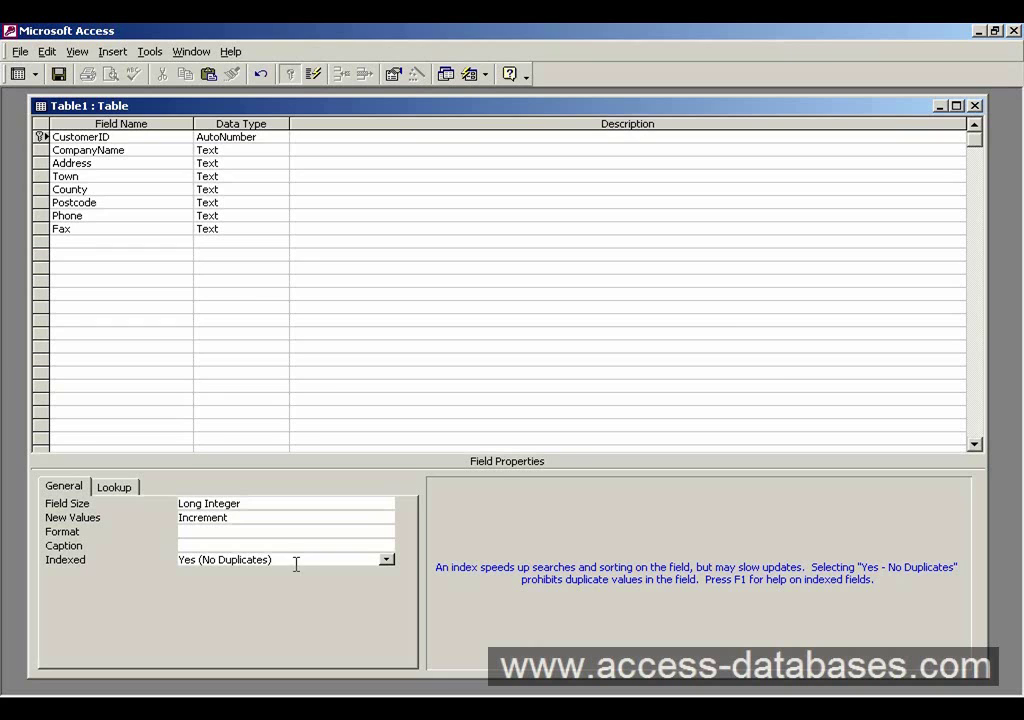
# Step: Review the CompanyName, Address, Postcode, Fax, County and Town fields, ending on CustomerID
pyautogui.click(123, 150)
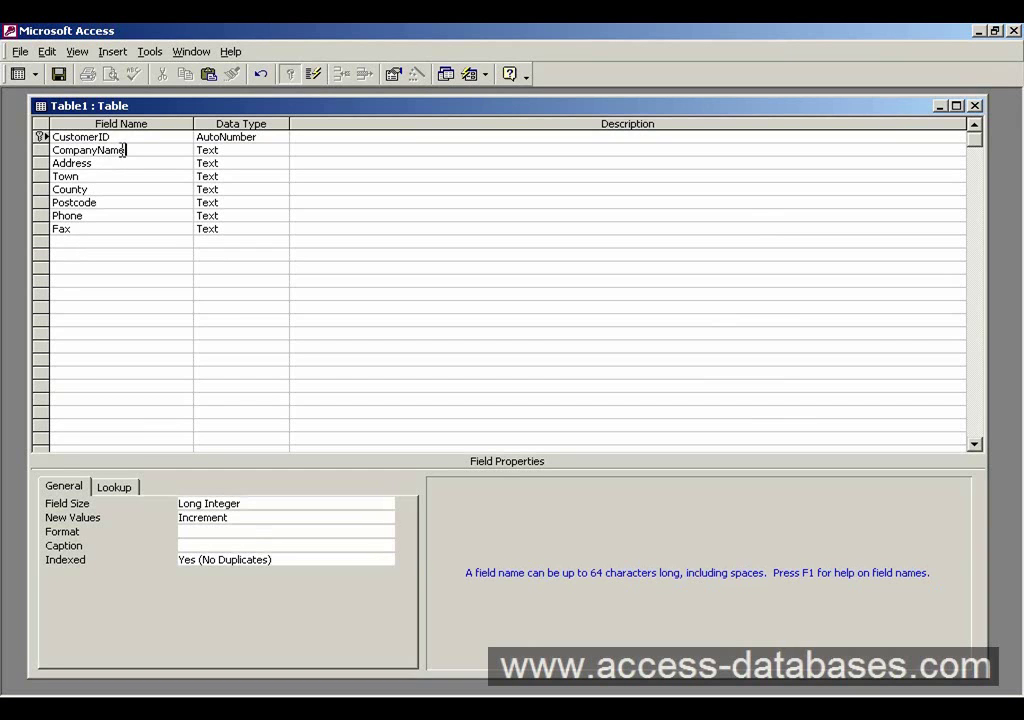
pyautogui.click(123, 160)
pyautogui.click(135, 206)
pyautogui.click(139, 226)
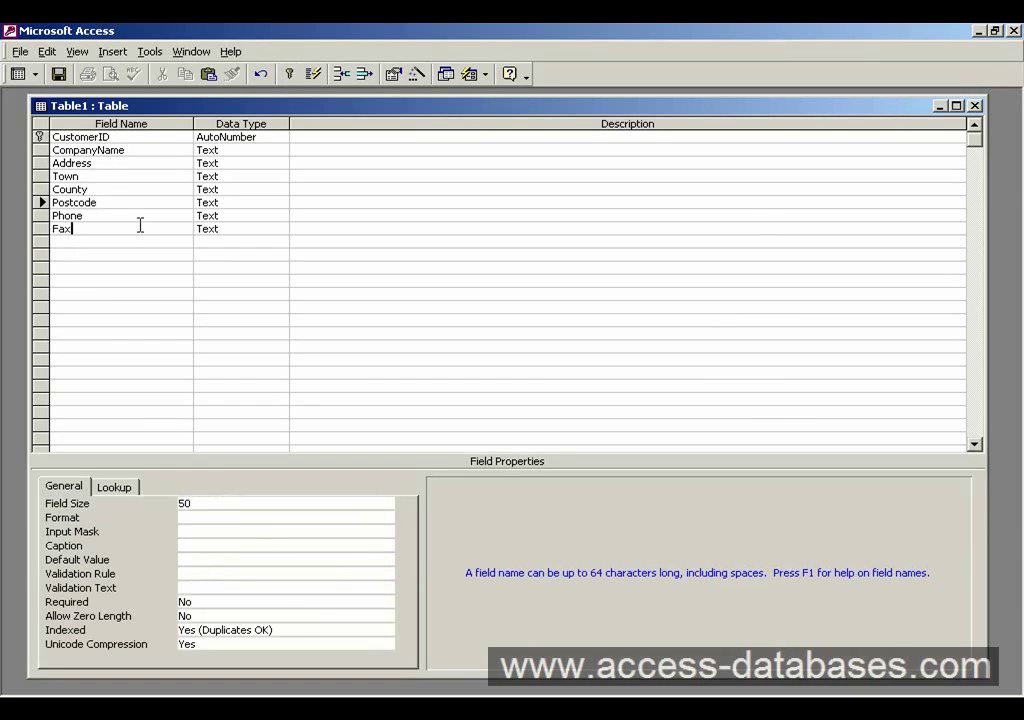
pyautogui.click(128, 188)
pyautogui.click(126, 176)
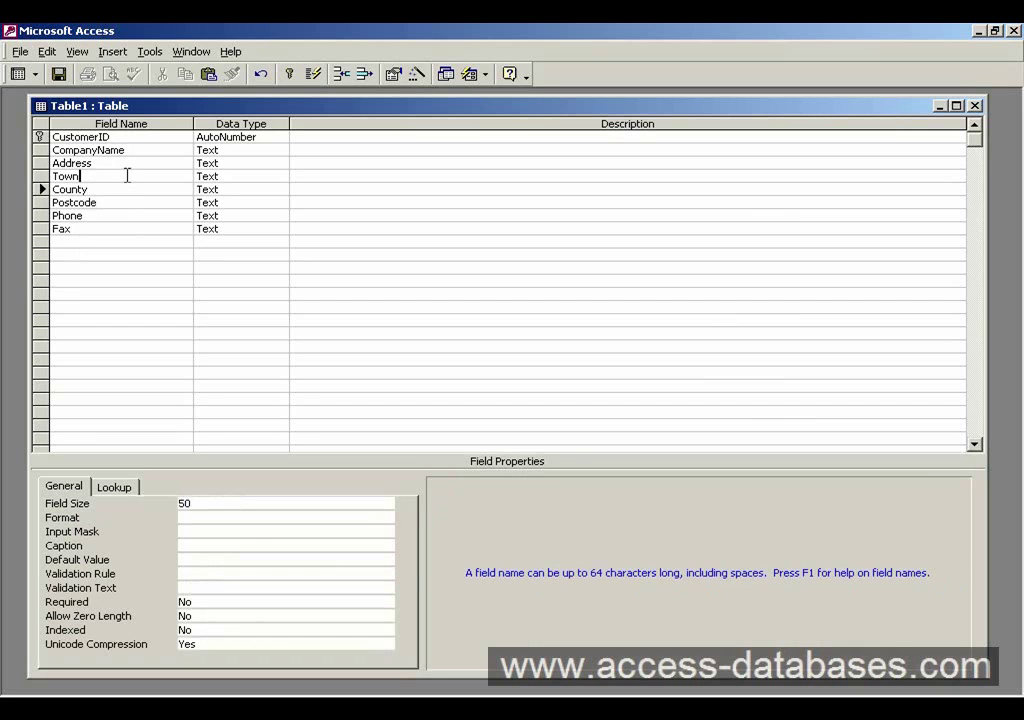
pyautogui.click(126, 160)
pyautogui.click(126, 148)
pyautogui.click(126, 138)
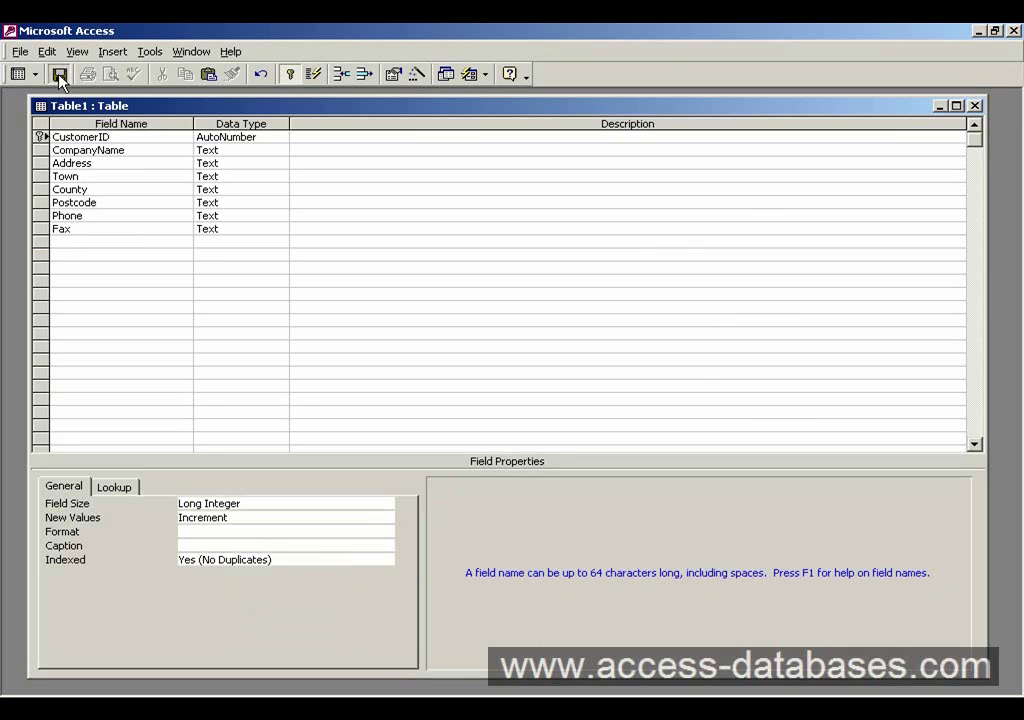
# Step: Save the table design as 'tblCustomers', replacing the default name Table1
pyautogui.click(59, 74)
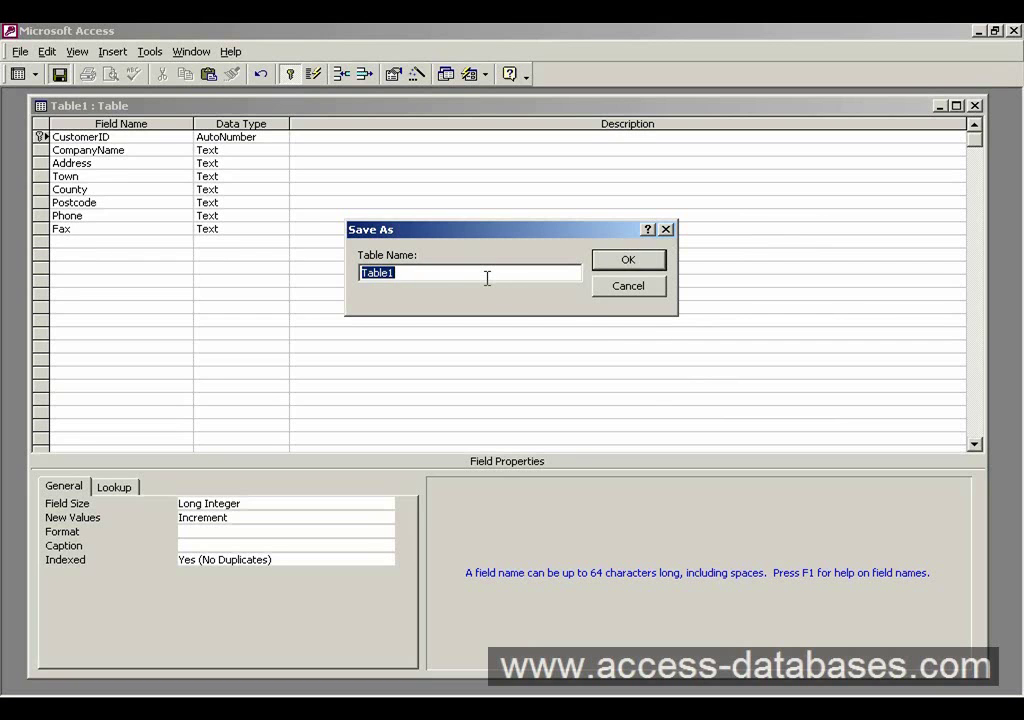
pyautogui.moveTo(494, 233); pyautogui.dragTo(497, 293)
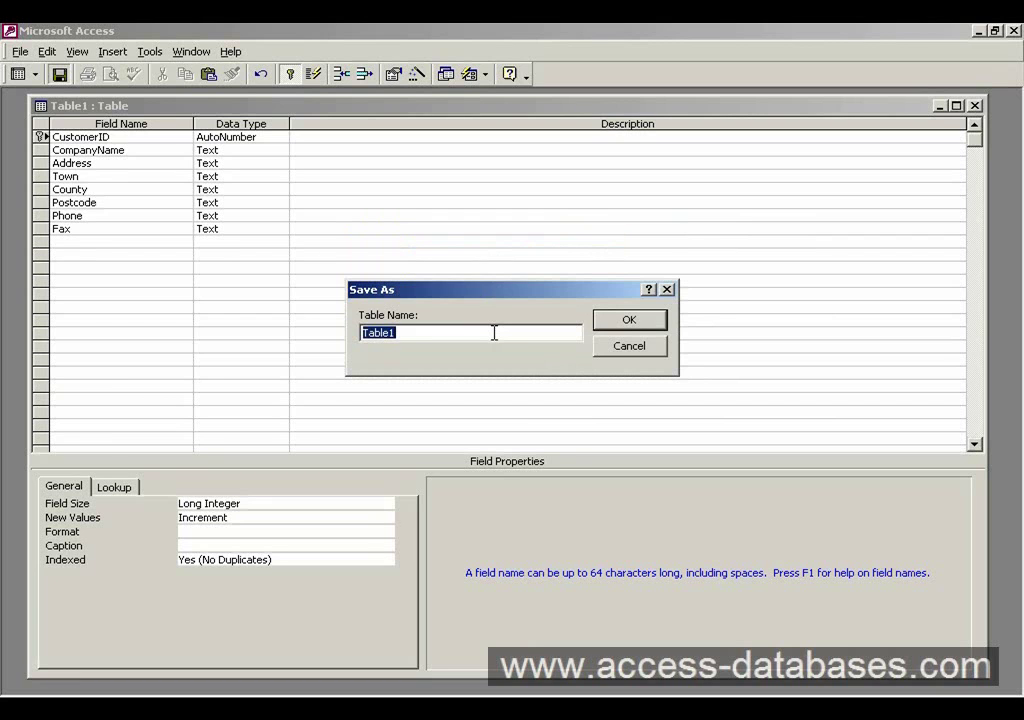
pyautogui.click(494, 332)
pyautogui.moveTo(396, 333); pyautogui.dragTo(350, 340)
pyautogui.write('tblCusto')
pyautogui.write('merd')
pyautogui.press('BackSpace')
pyautogui.write('s')
pyautogui.moveTo(432, 332); pyautogui.dragTo(337, 331)
pyautogui.click(469, 331)
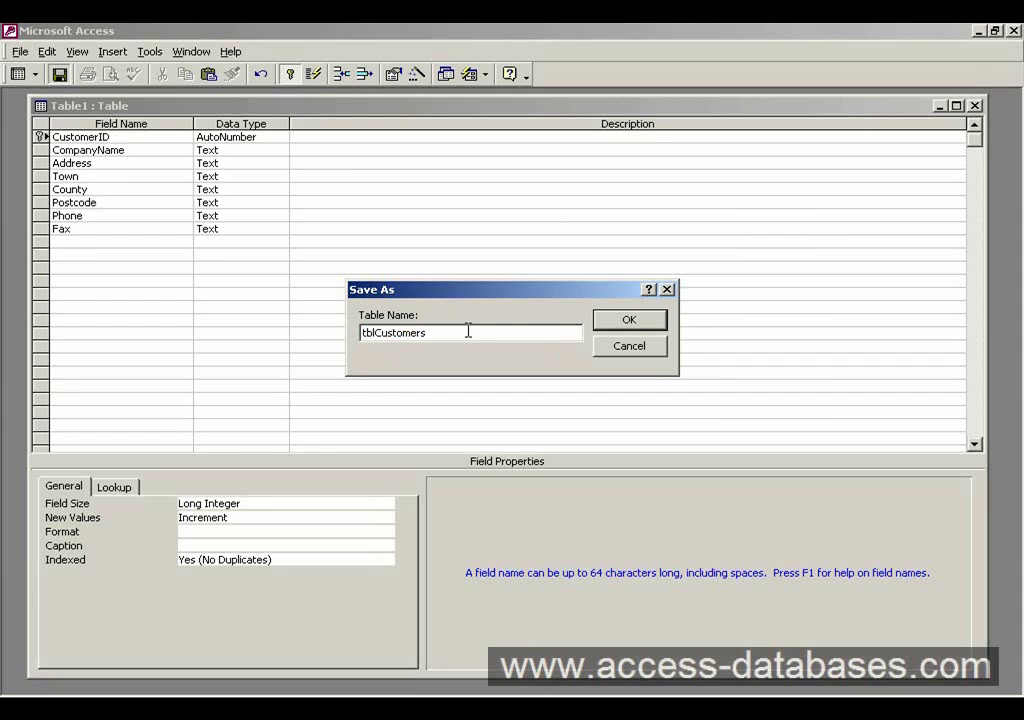
pyautogui.click(600, 319)
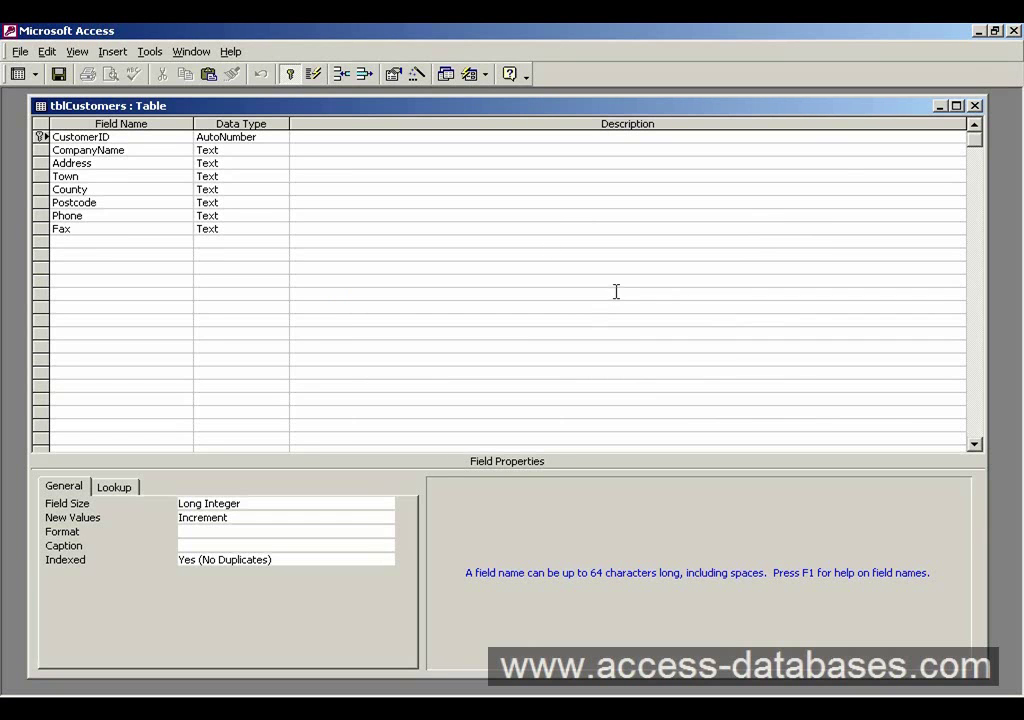
# Step: Close the tblCustomers design window and select tblCustomers in the InvoiceDB tables list
pyautogui.moveTo(795, 110); pyautogui.dragTo(802, 130)
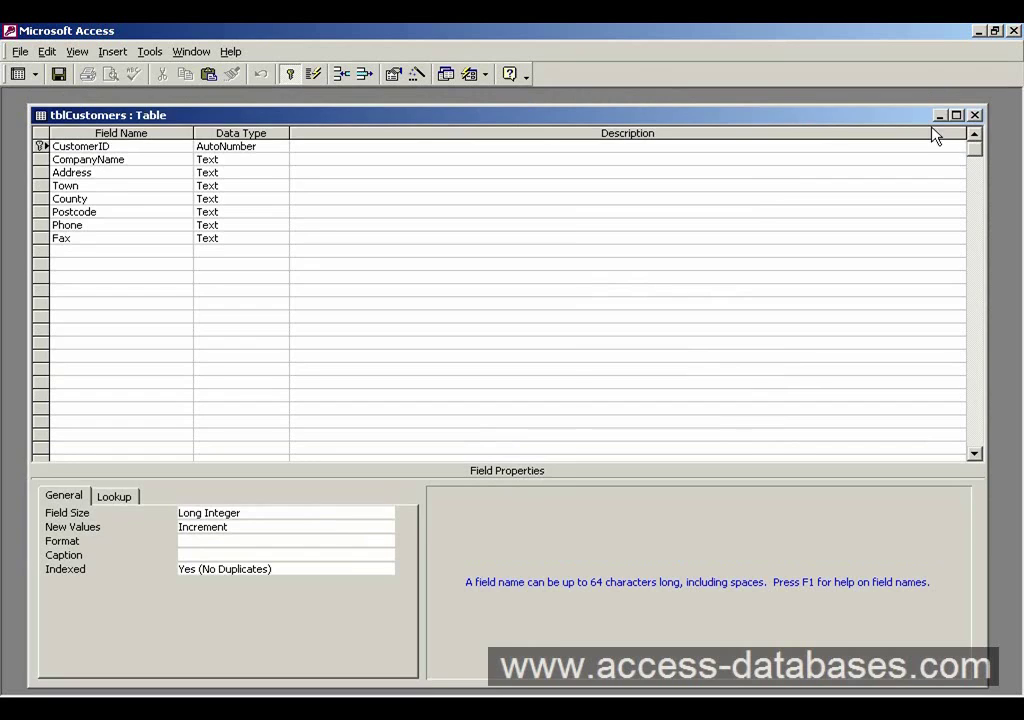
pyautogui.click(953, 114)
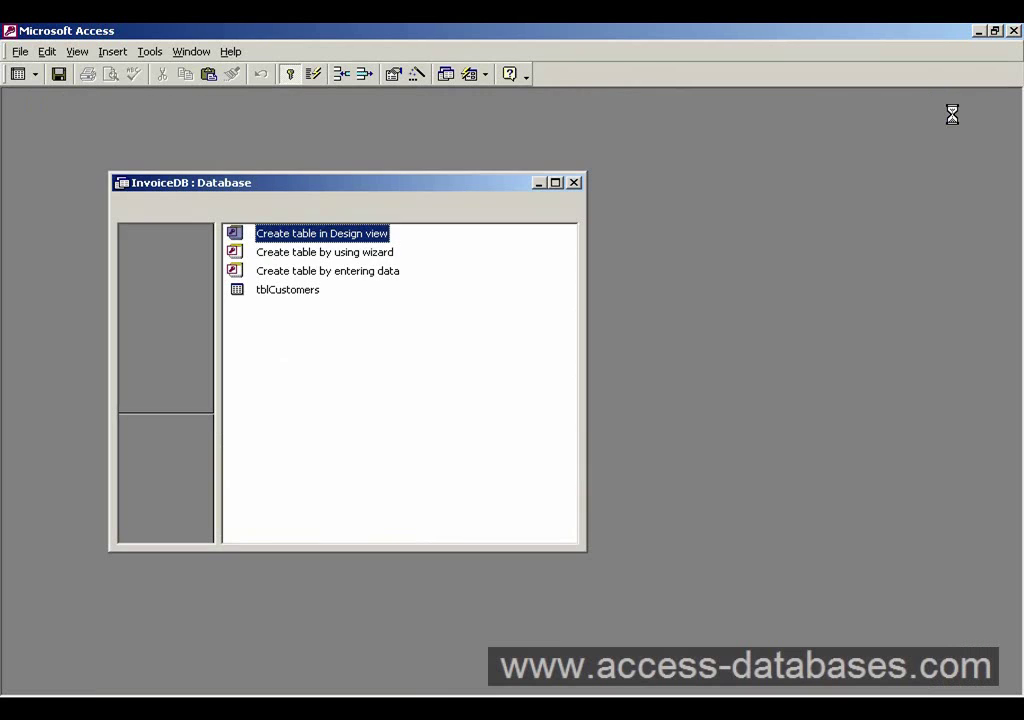
pyautogui.click(285, 291)
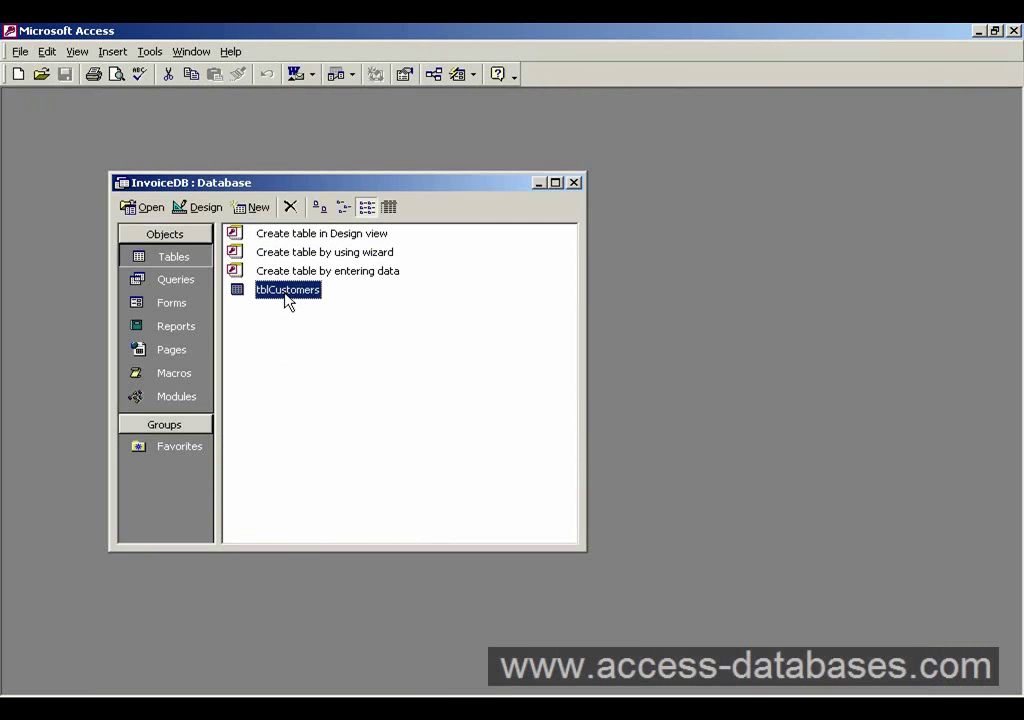